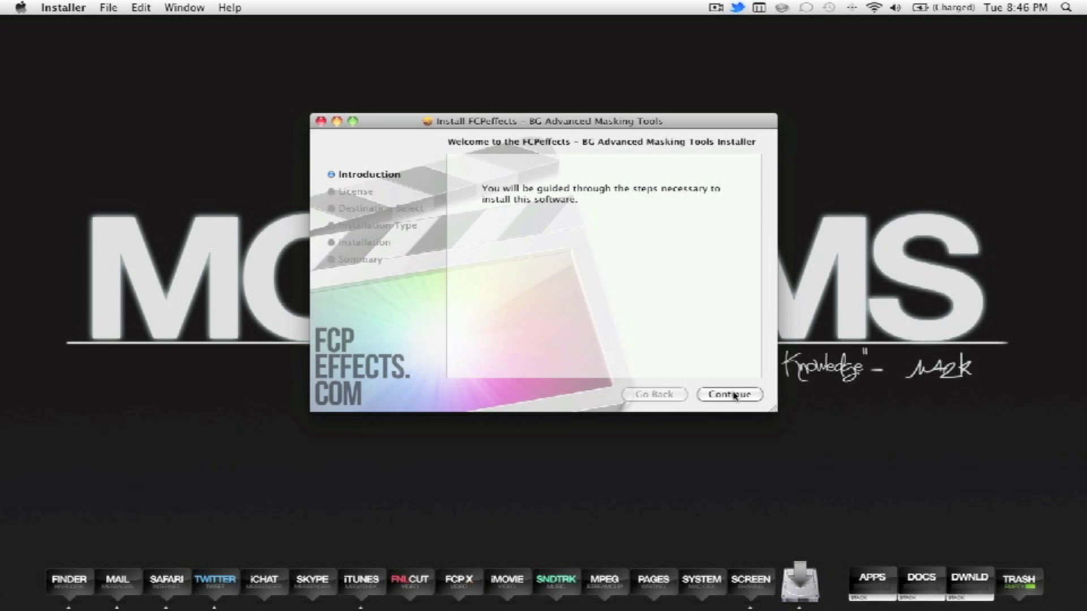
Step: Install the BG Advanced Masking Tools plugin, accepting the license and authorizing with the admin password
left_click(731, 394)
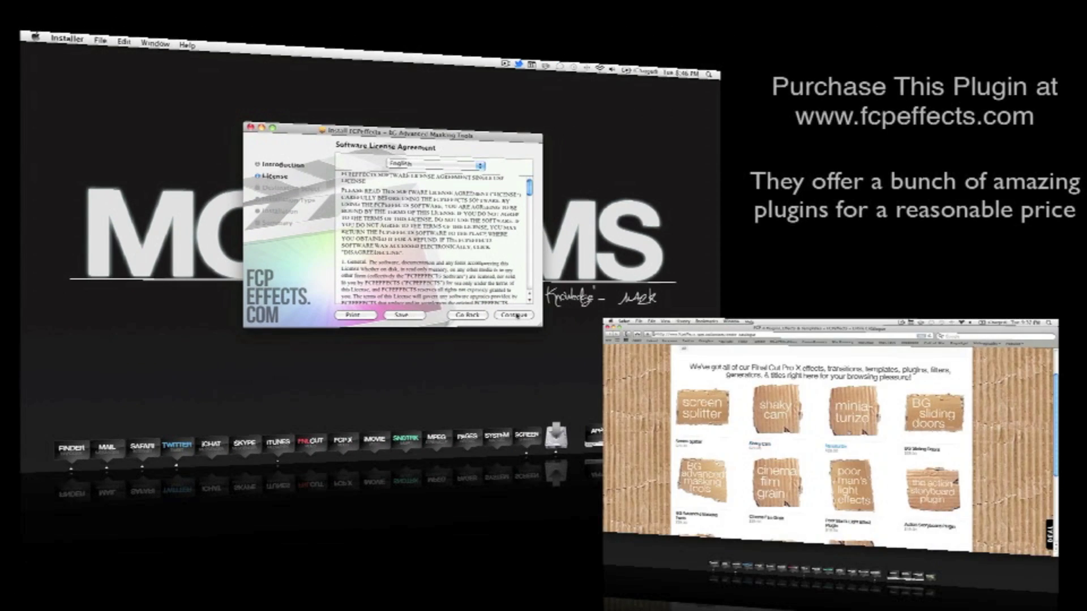
left_click(516, 315)
left_click(491, 208)
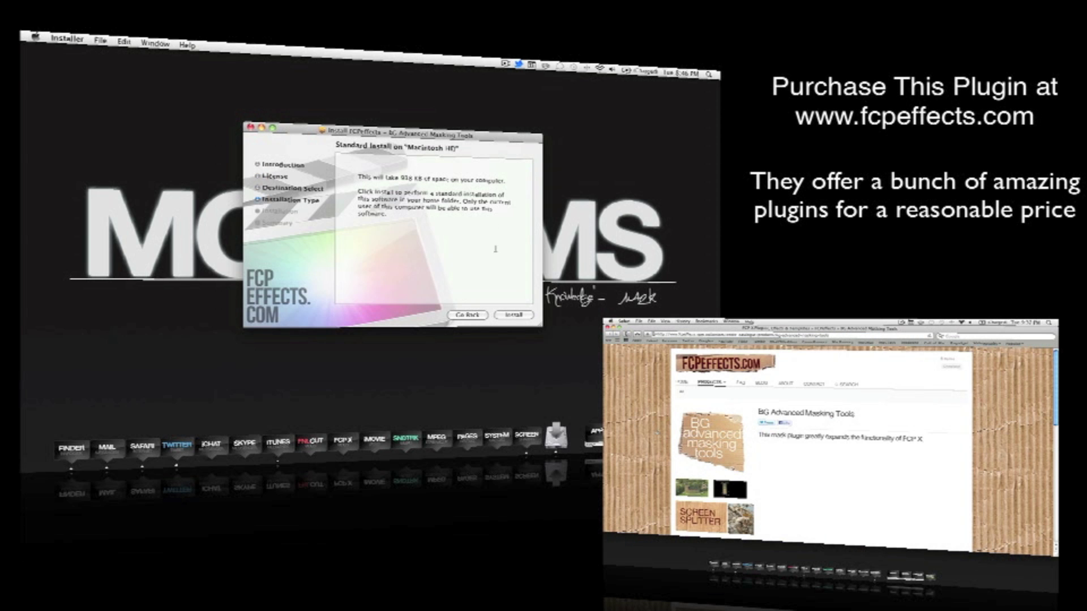
left_click(509, 316)
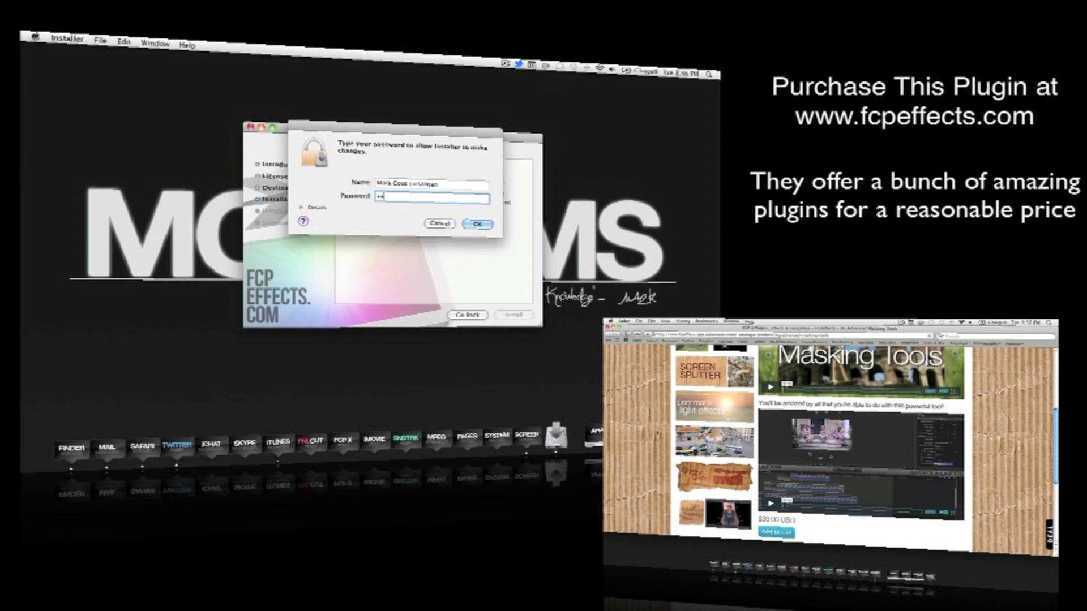
key("Return")
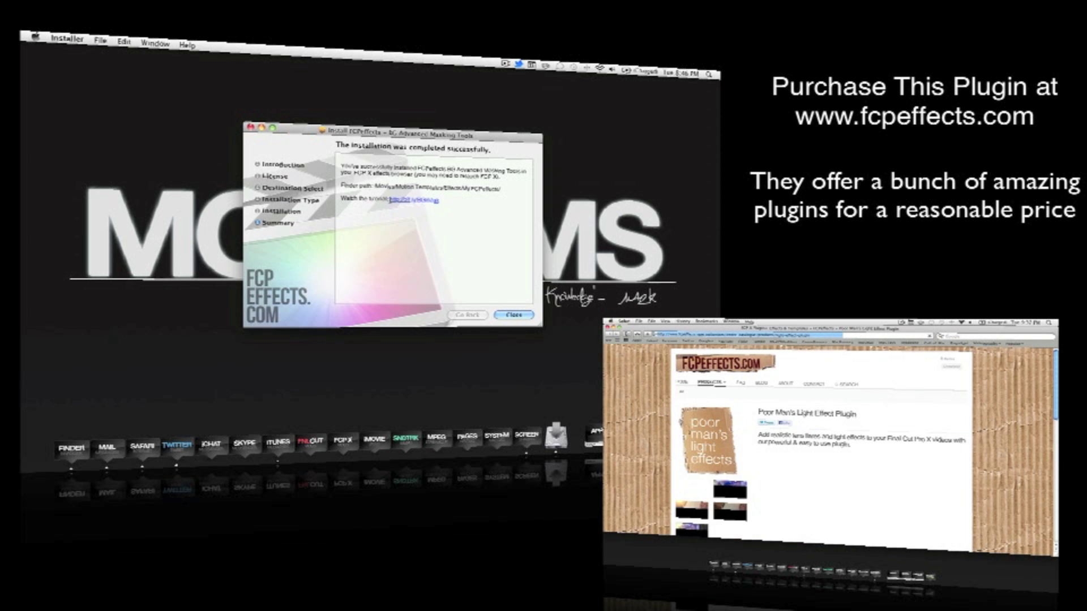
left_click(519, 317)
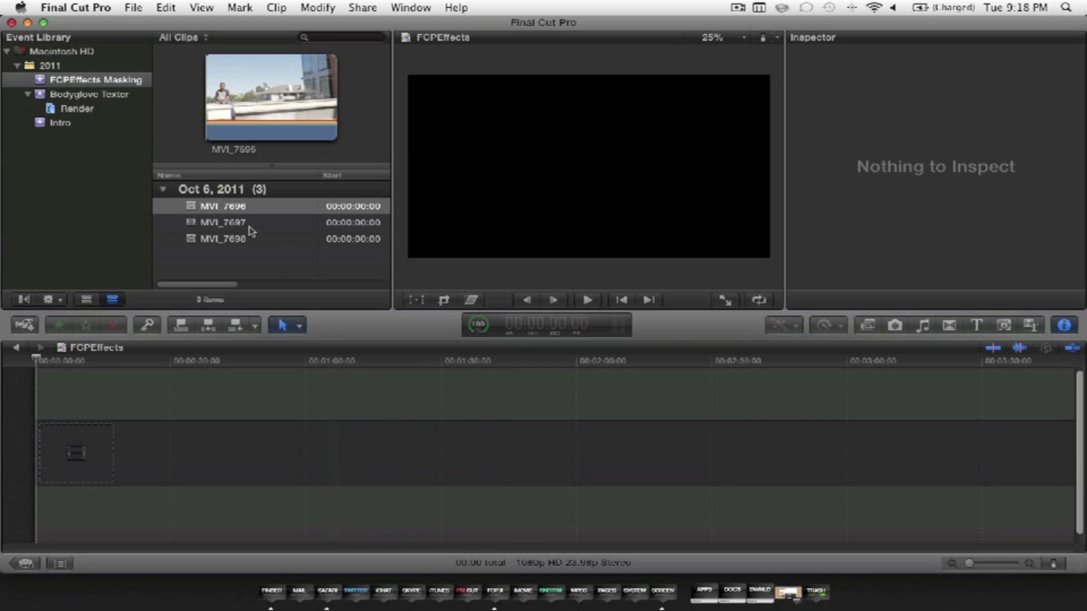
Step: Place MVI_7696 on the timeline and trim its end to about 16 seconds (16:03 total)
left_click_drag(226, 206, 212, 246)
left_click_drag(129, 371, 95, 445)
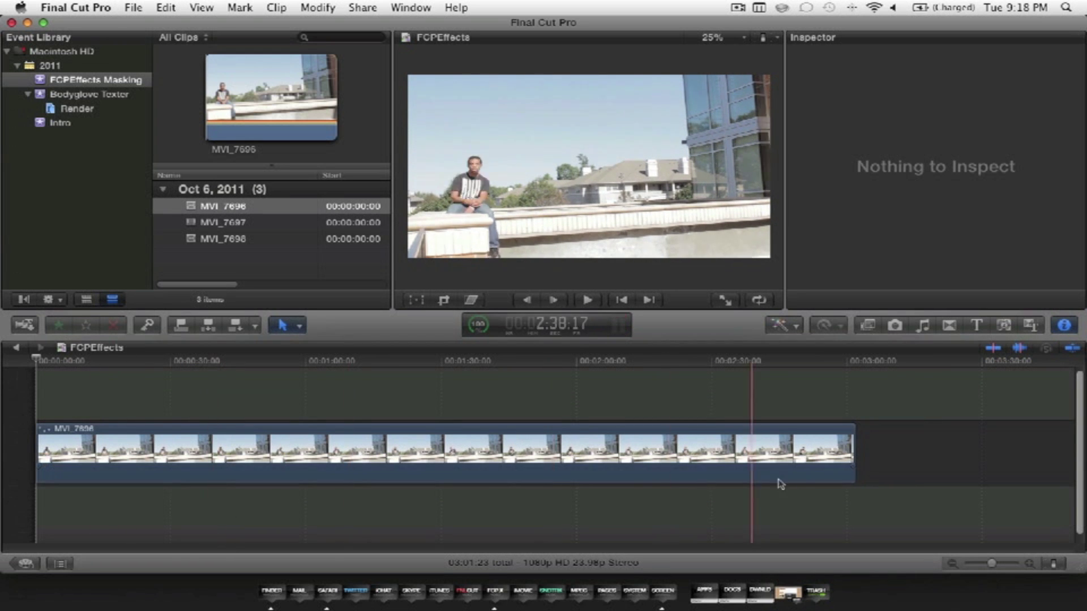
left_click_drag(854, 449, 34, 433)
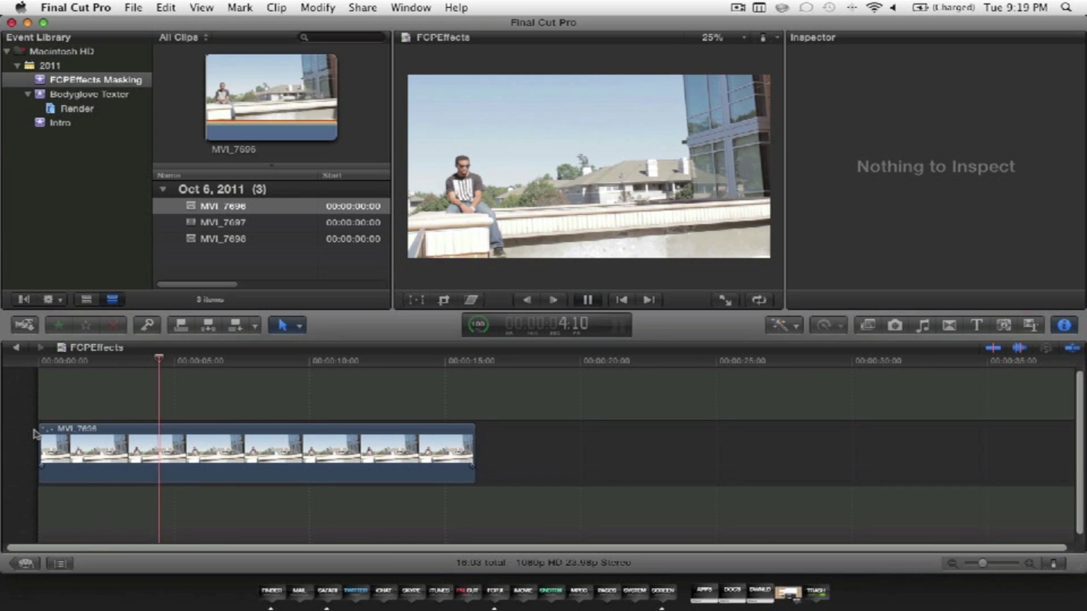
key("space")
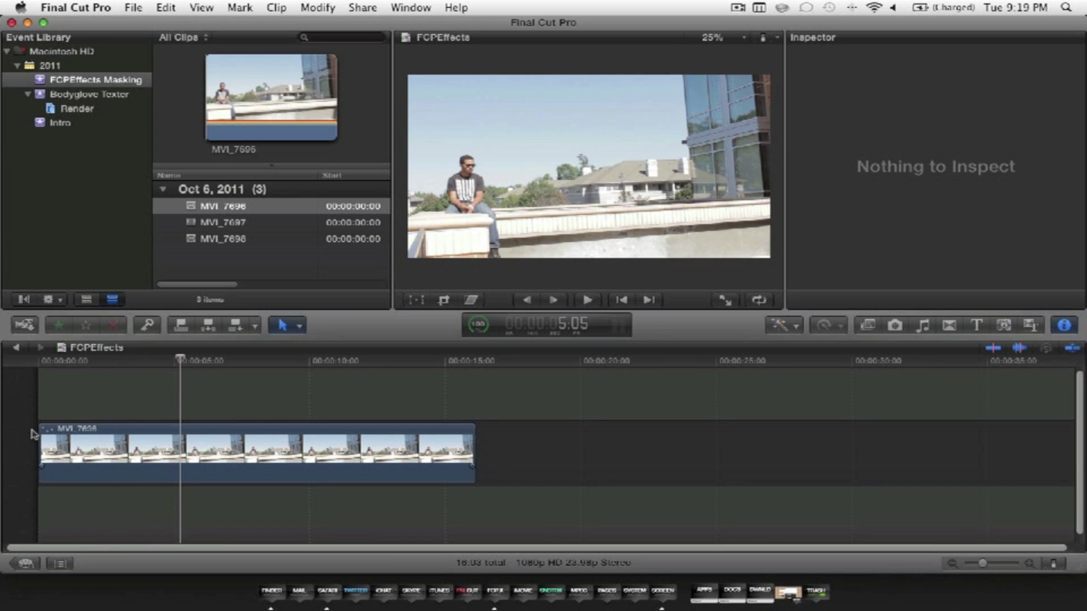
left_click(235, 225)
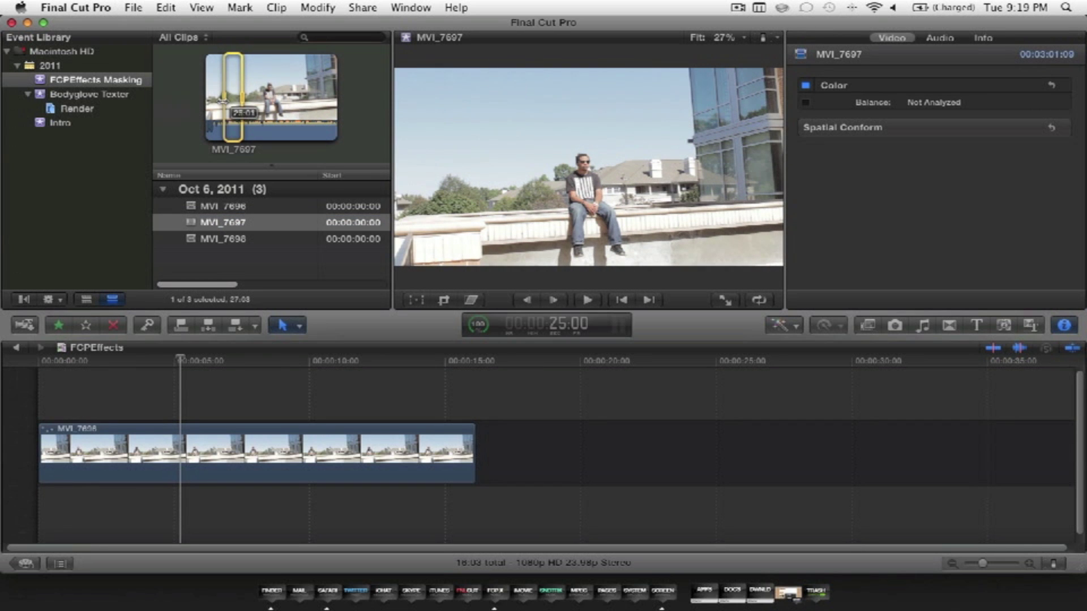
Step: Connect MVI_7697 above MVI_7696 and play back the stacked clips
left_click_drag(222, 101, 58, 399)
left_click_drag(853, 407, 302, 408)
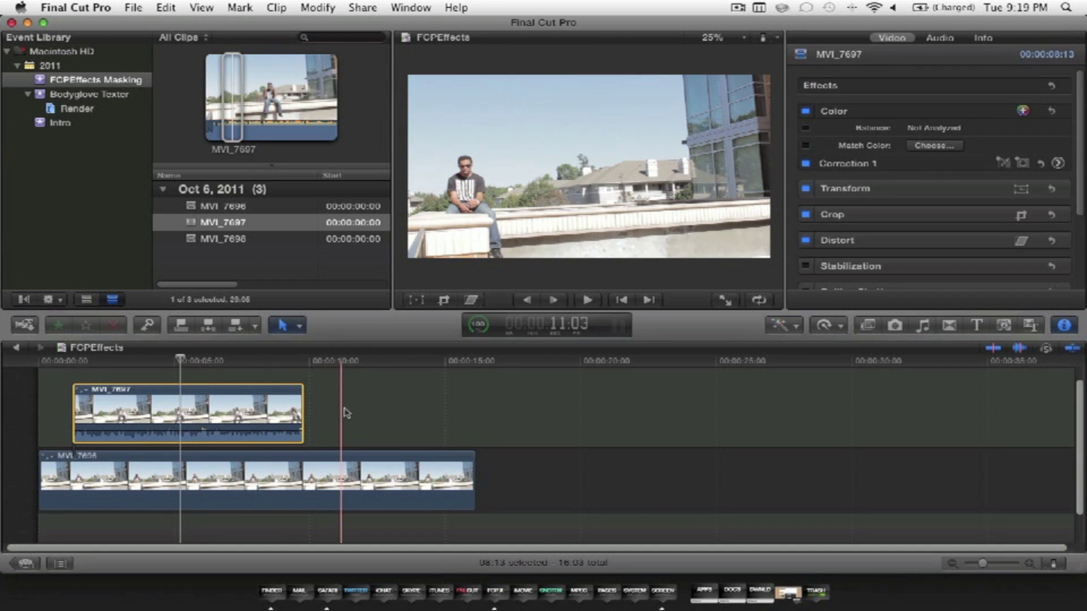
left_click(346, 413)
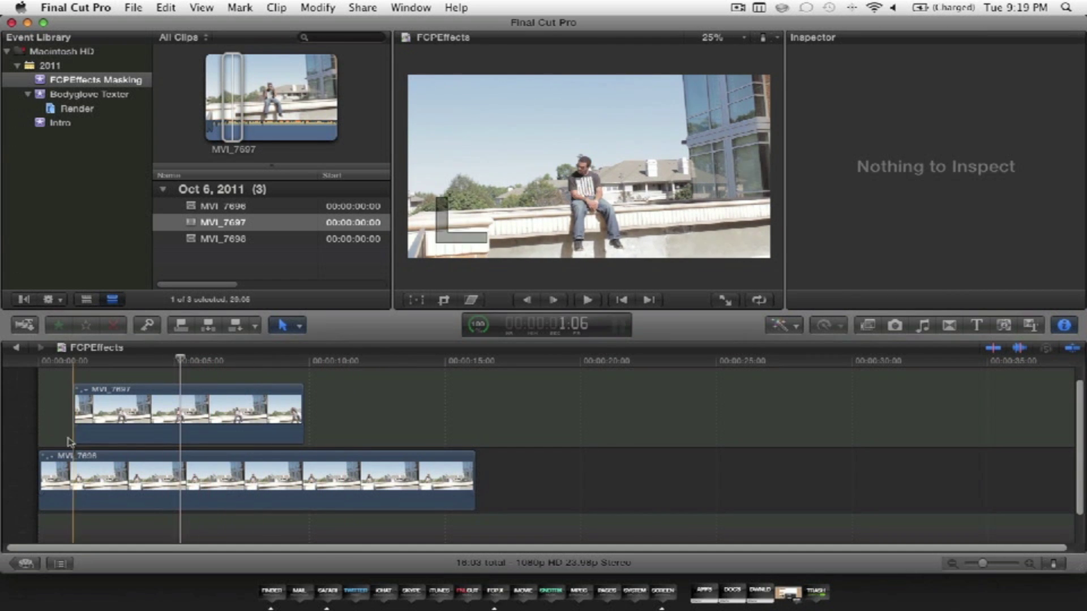
key("space")
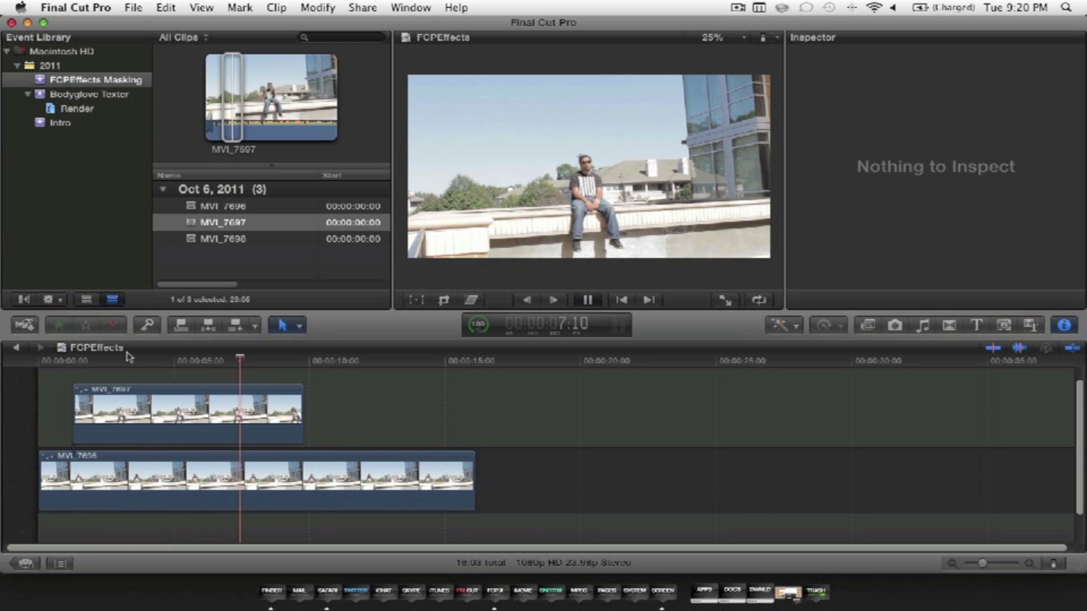
key("space")
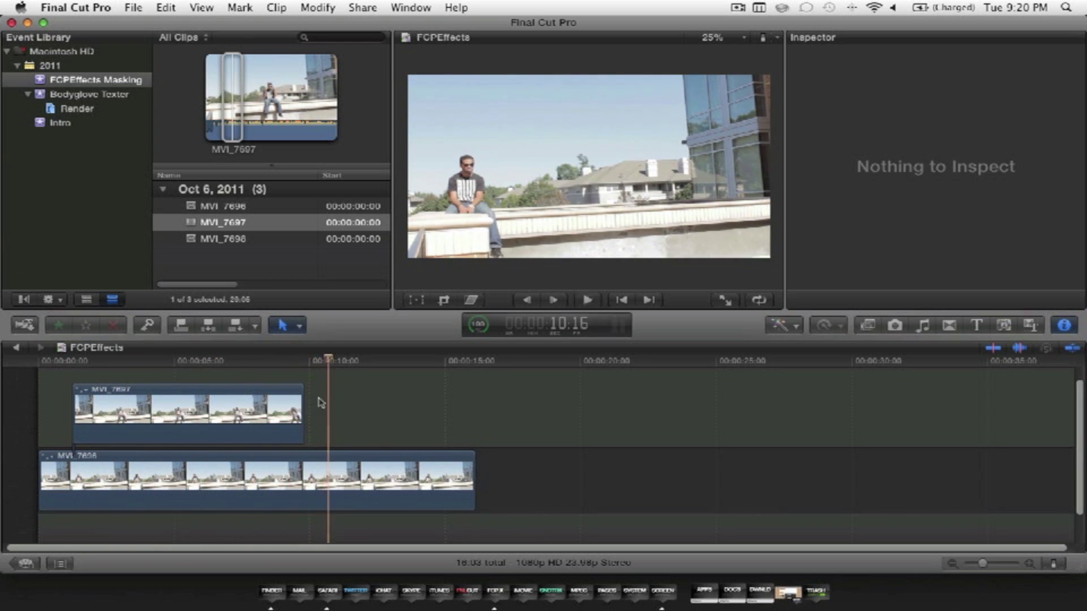
Step: Connect a short range of MVI_7698 on top and preview all three layers
left_click(232, 239)
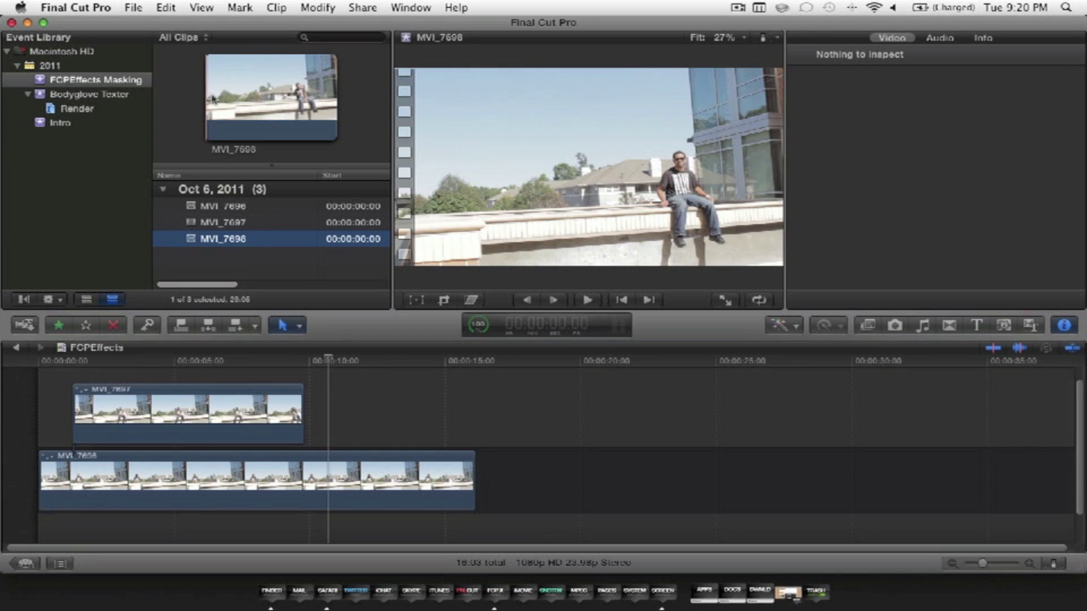
left_click_drag(213, 100, 313, 390)
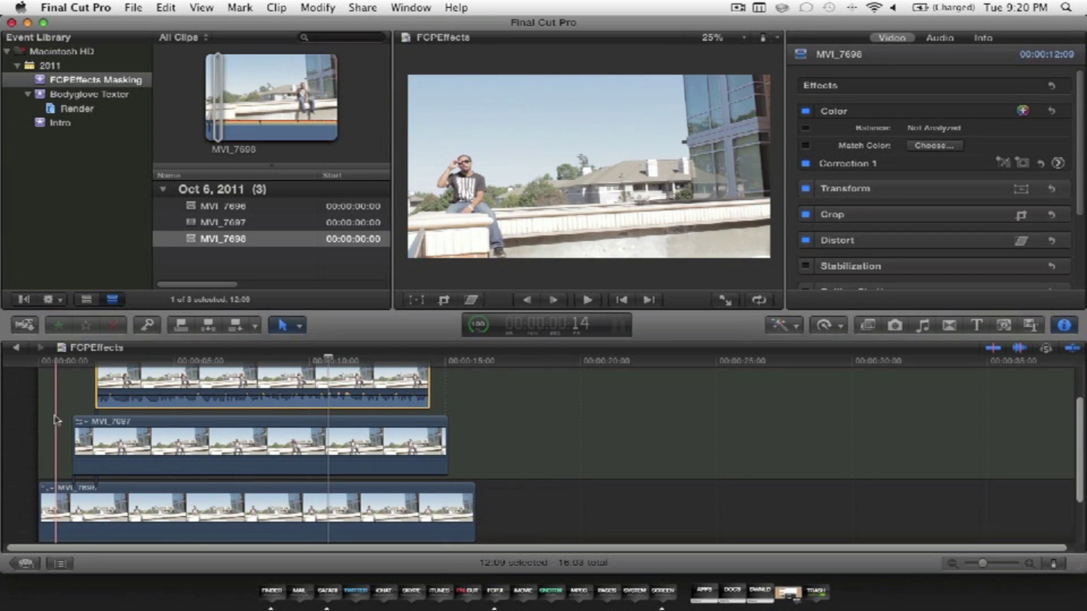
key("space")
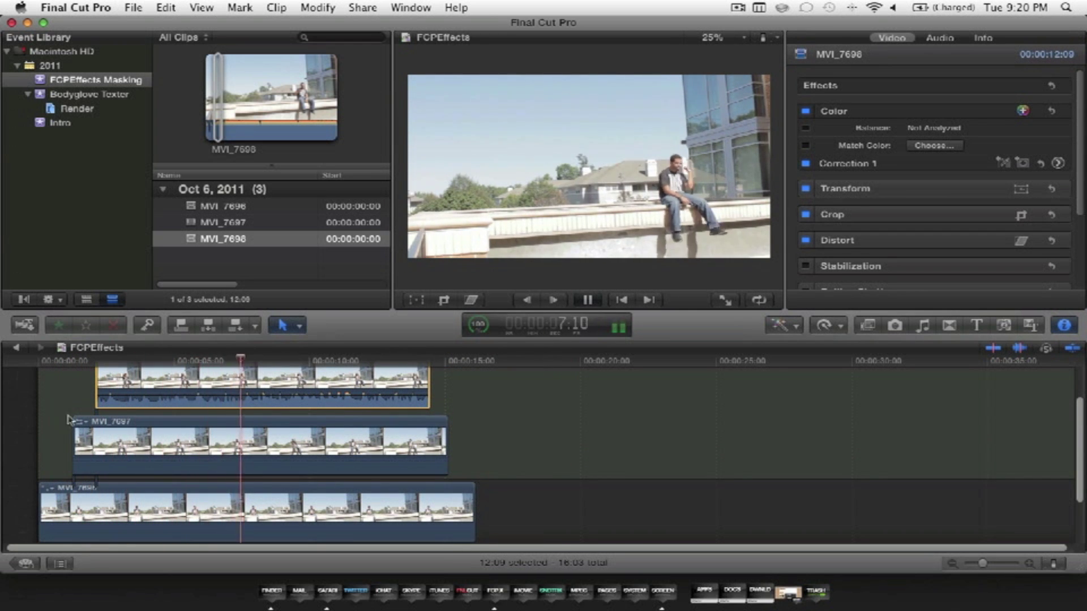
Step: Apply BG Advanced Masking Tools from My FCPEffects to the top and middle clips, then select the top clip
left_click(525, 391)
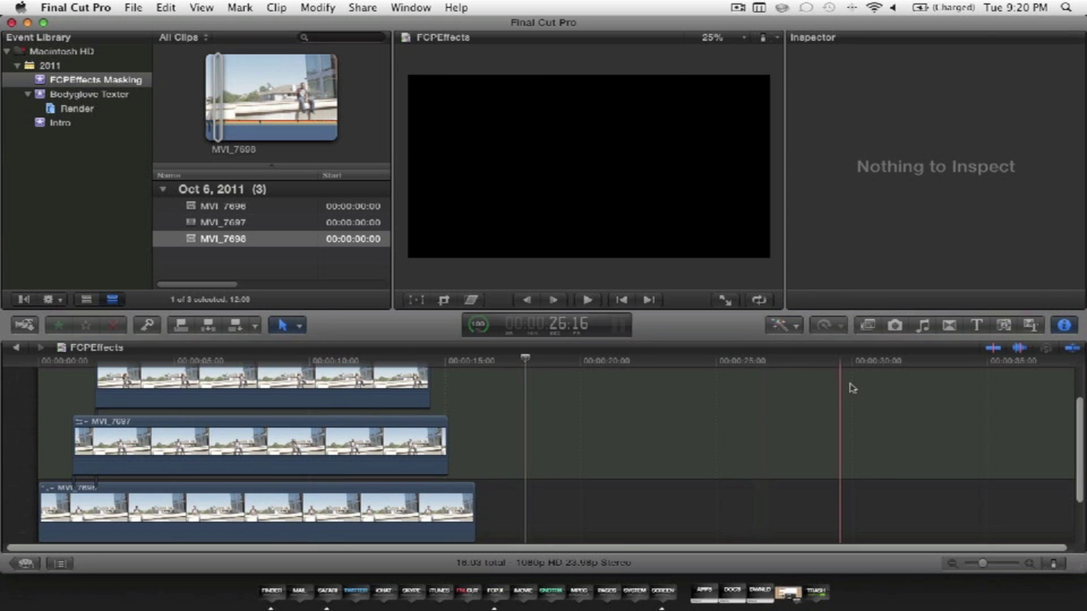
left_click(868, 327)
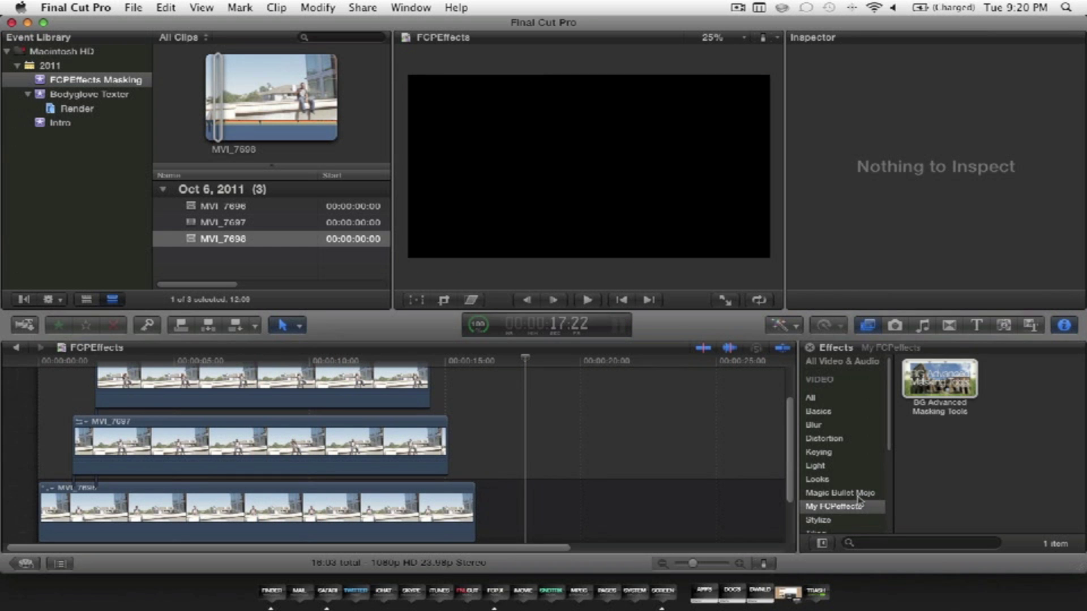
left_click(851, 512)
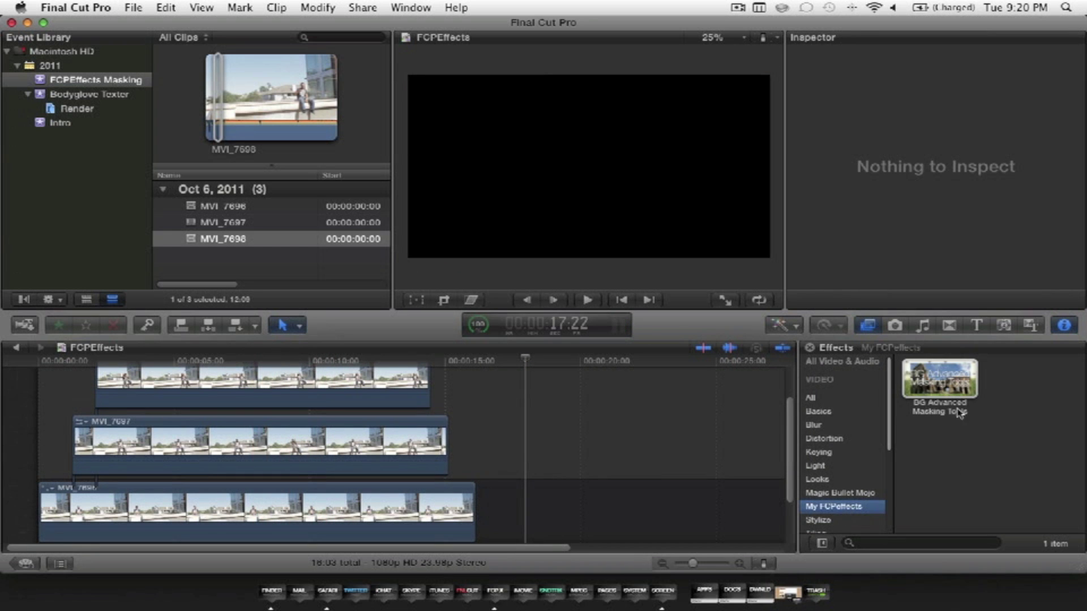
left_click_drag(940, 380, 378, 388)
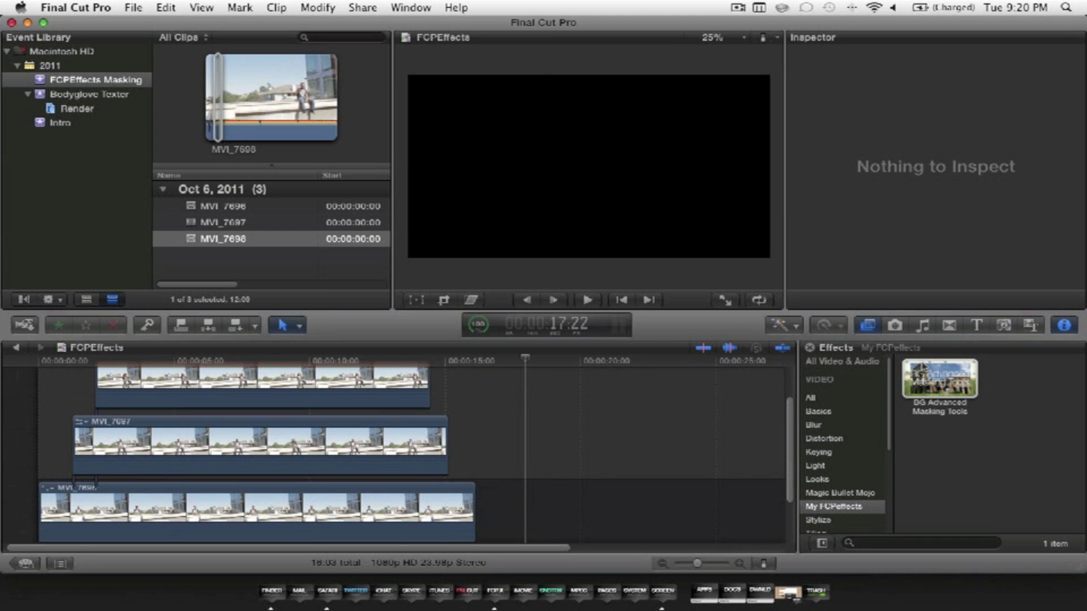
left_click_drag(944, 391, 390, 436)
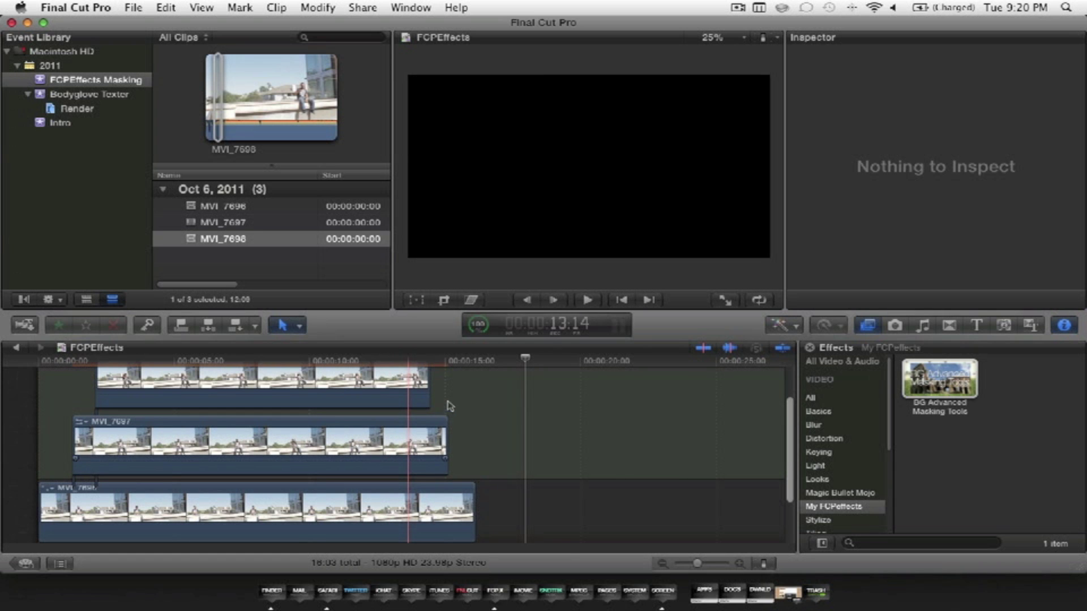
left_click(294, 376)
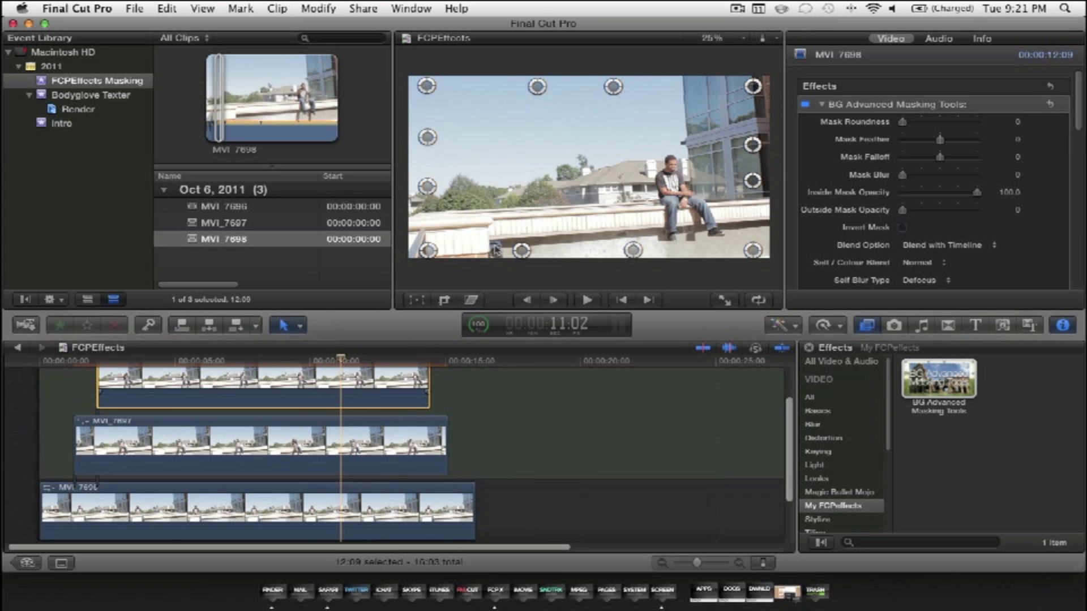
Step: Drag the MVI_7697 mask corners and points inward around the seated men on the rooftop
left_click_drag(761, 255, 770, 276)
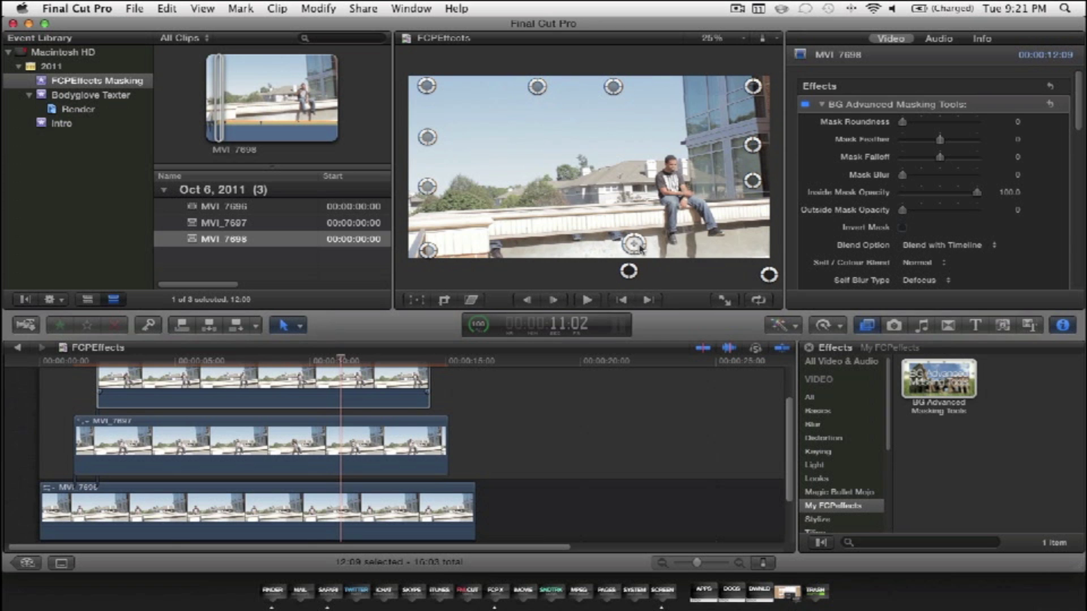
left_click_drag(572, 215, 641, 220)
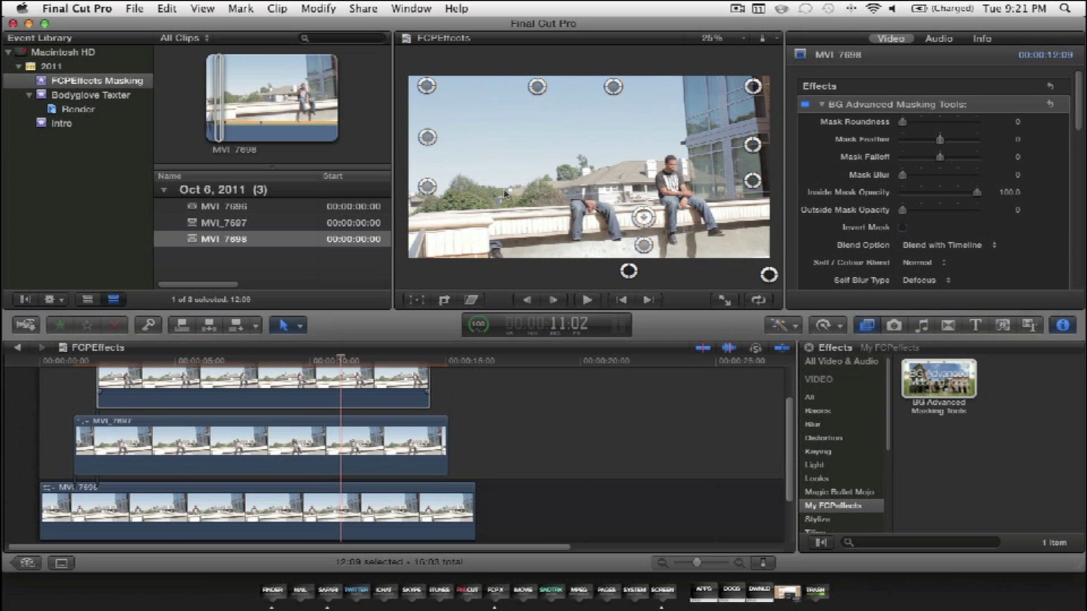
left_click_drag(547, 179, 618, 182)
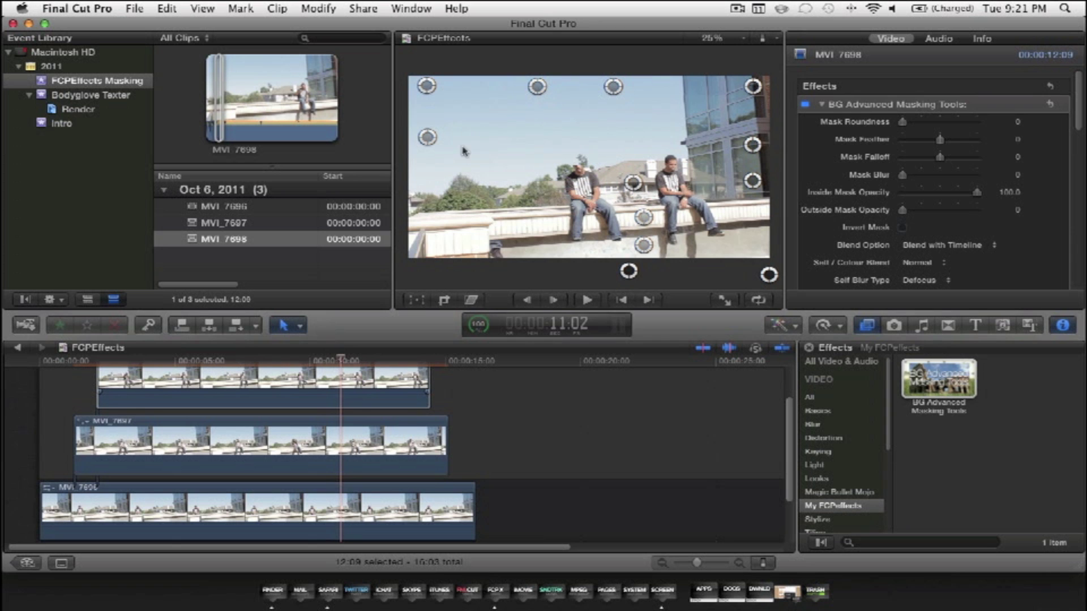
left_click_drag(439, 142, 625, 148)
left_click_drag(428, 86, 615, 119)
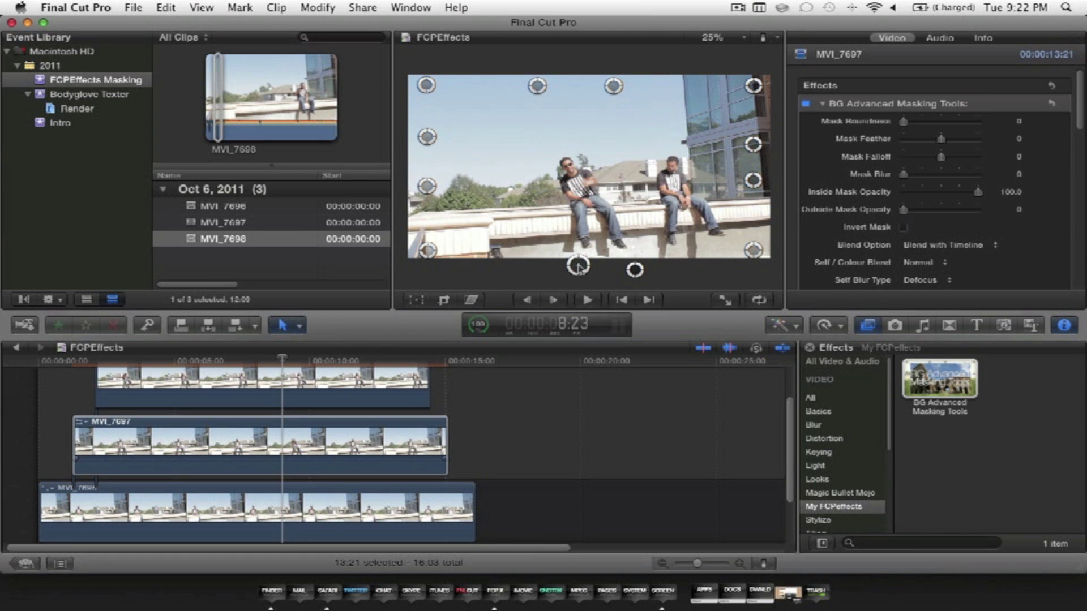
Step: Move the mask points to uncover the left man and tighten the outline near the others
left_click_drag(582, 278, 552, 249)
left_click_drag(434, 196, 537, 196)
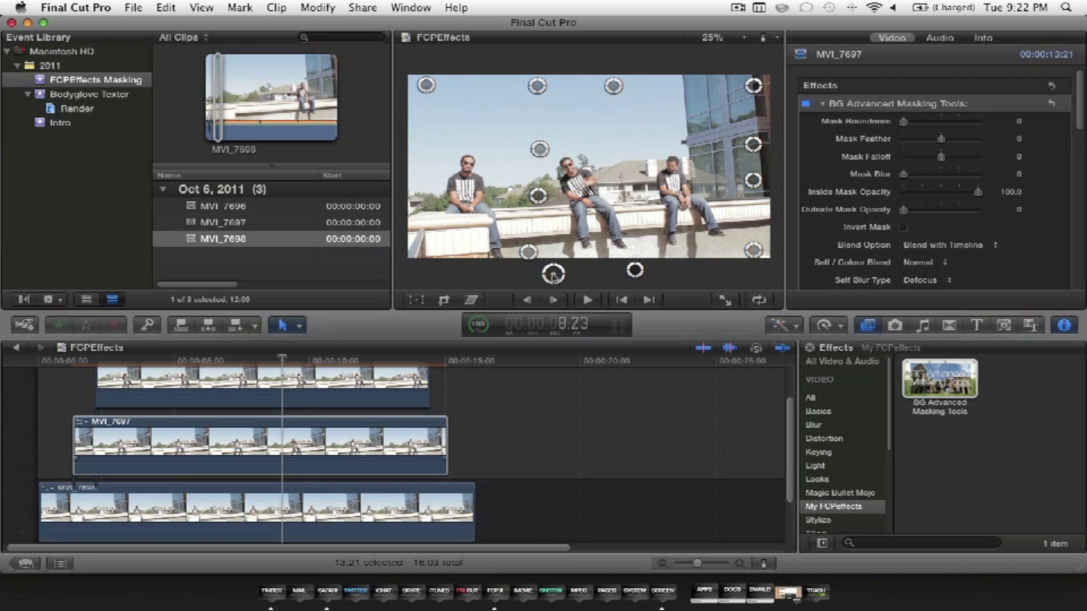
left_click_drag(426, 85, 551, 133)
left_click_drag(613, 86, 605, 126)
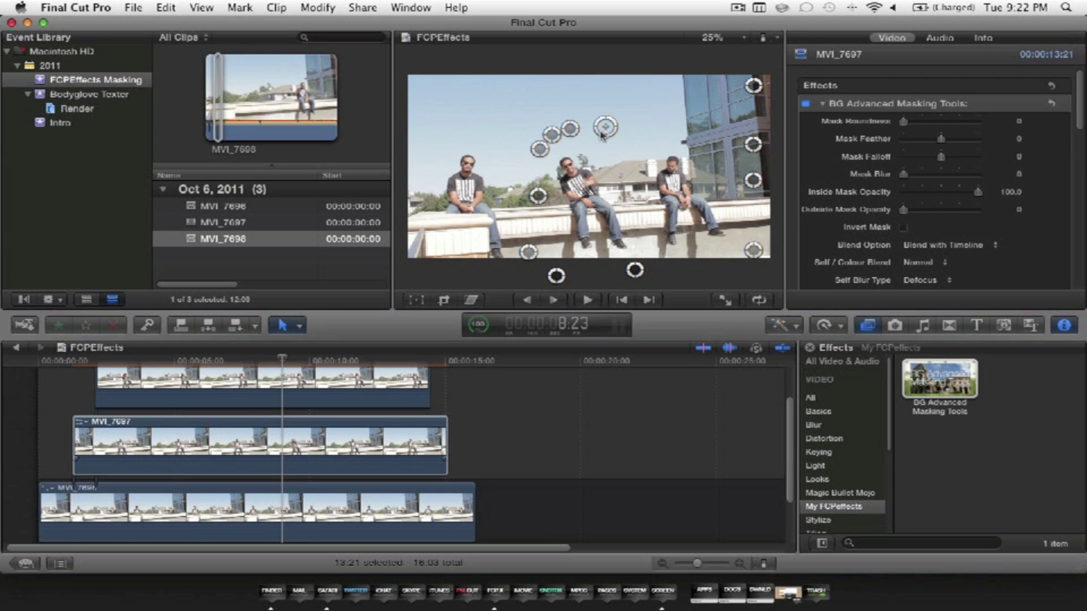
left_click_drag(676, 153, 616, 170)
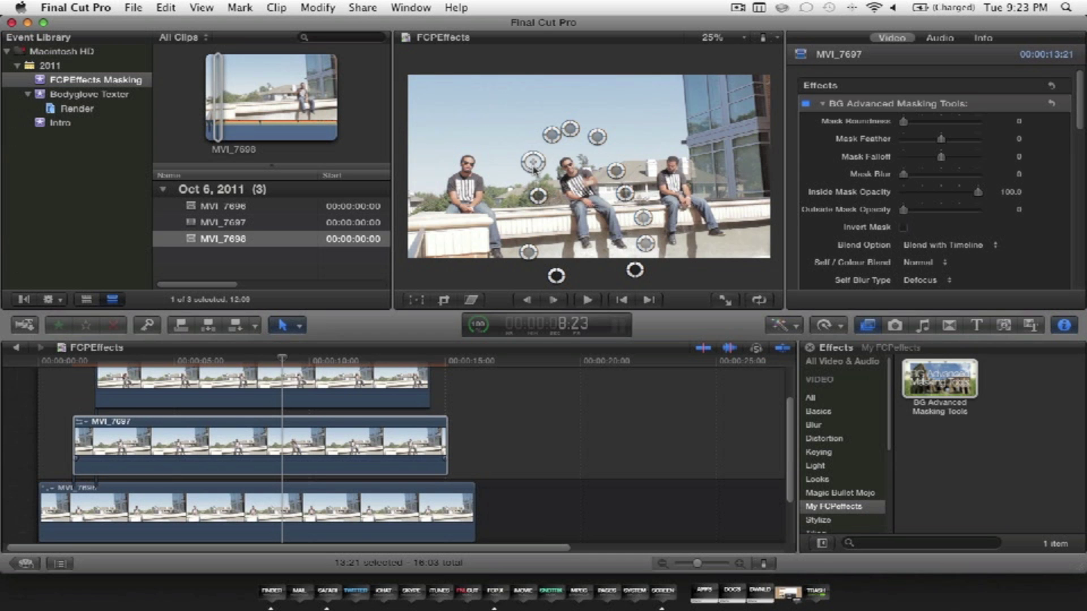
left_click_drag(534, 168, 534, 173)
left_click(40, 361)
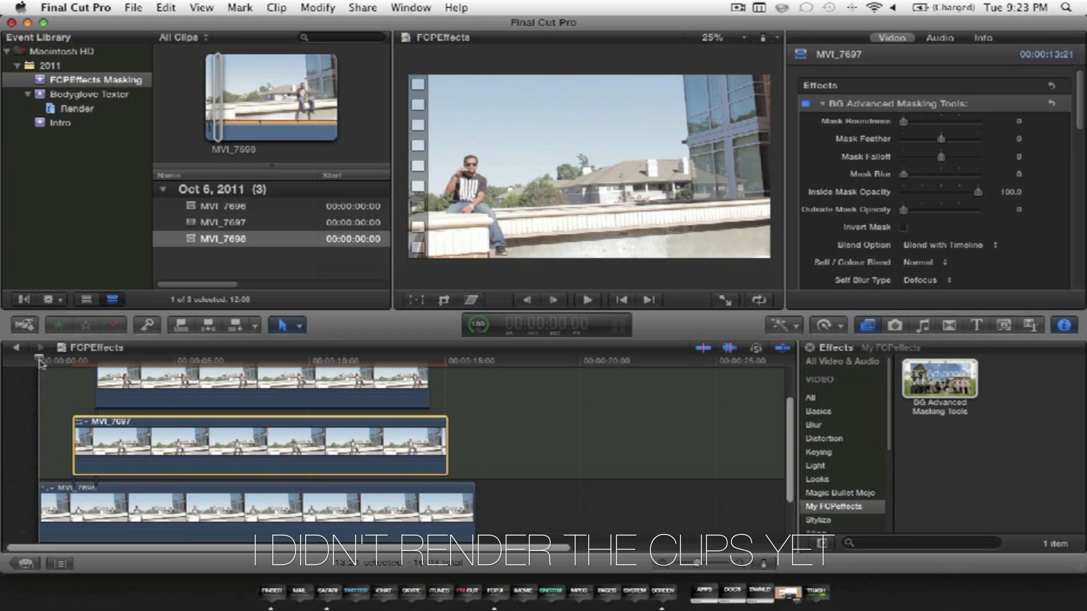
Step: Play the composite from the start to check the three seated copies, then deselect
key("space")
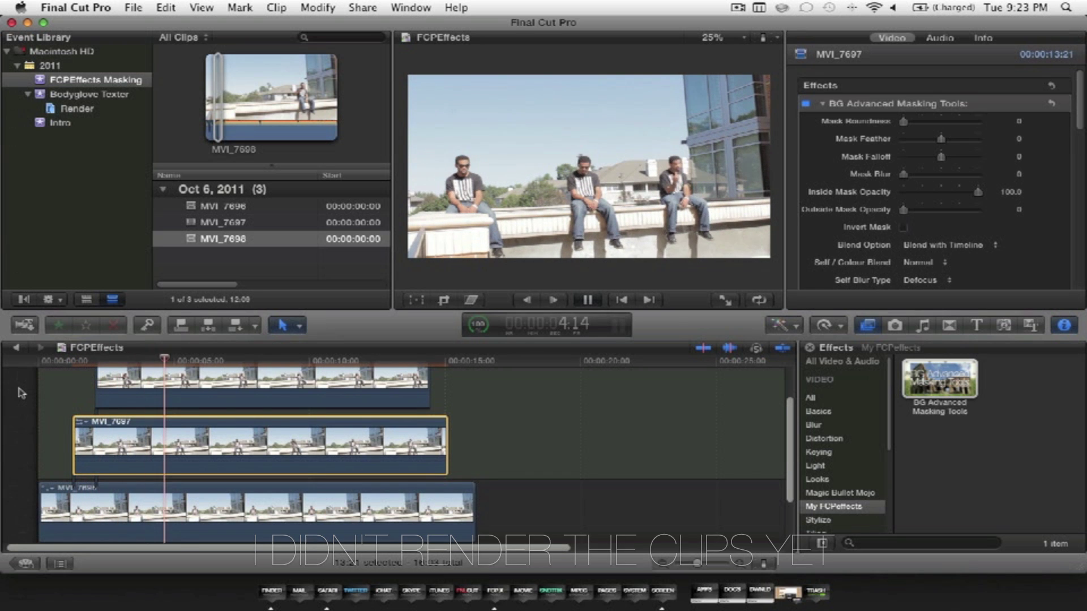
key("space")
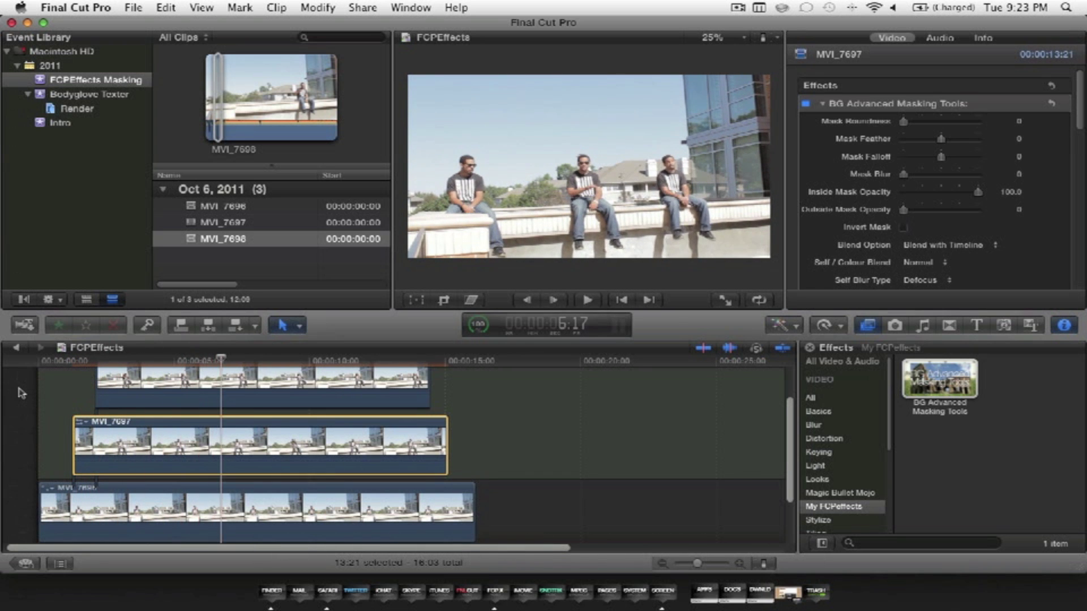
left_click(625, 428)
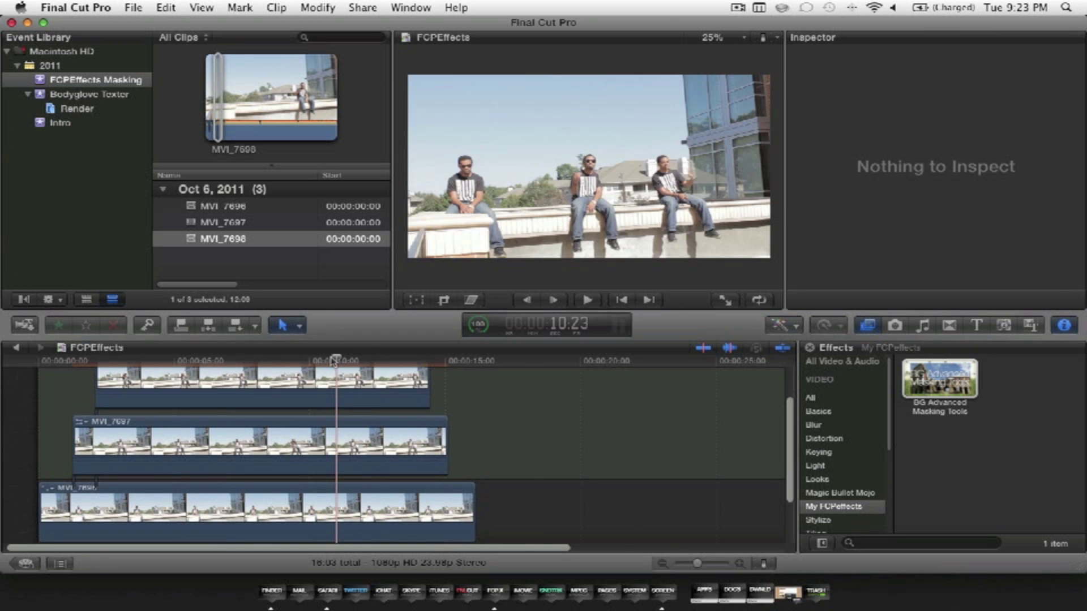
Step: On MVI_7696, try Blend with Self, Solid Color, Gradient and Texture, returning to Blend with Timeline
left_click(325, 393)
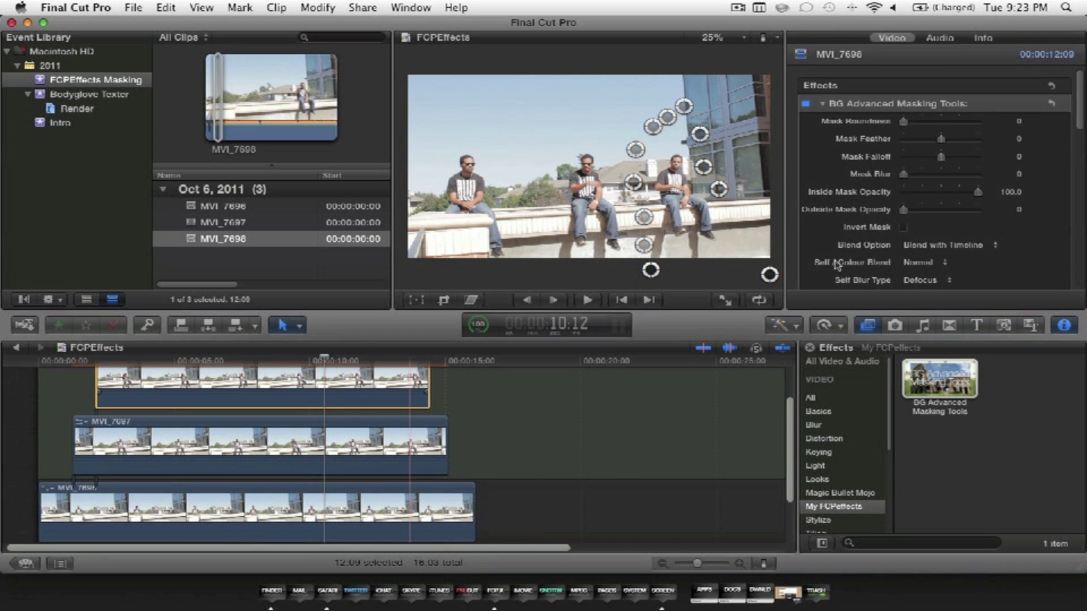
scroll(856, 154, "down", 1)
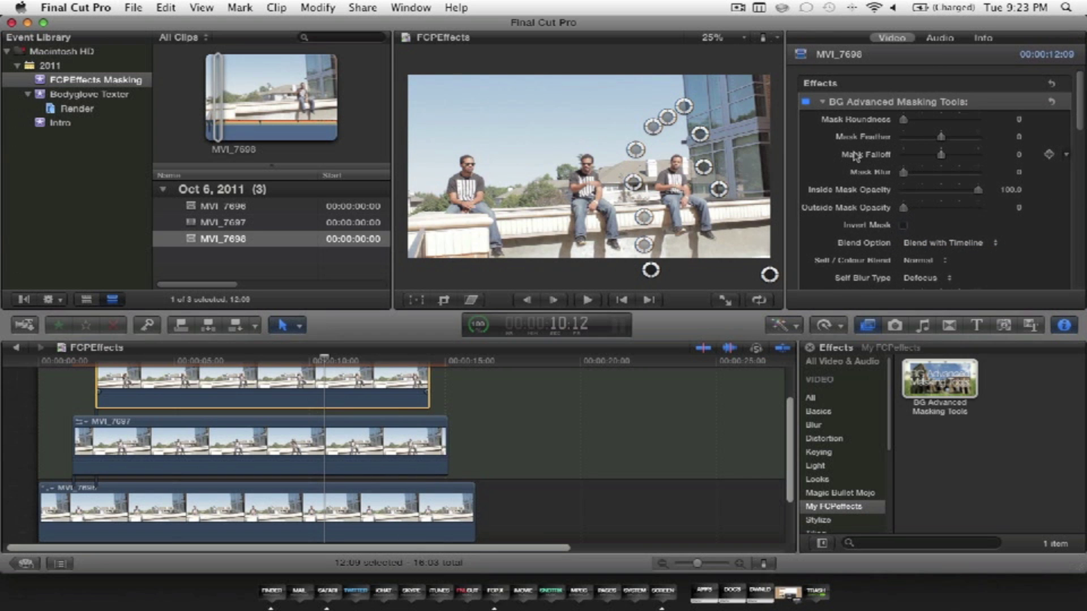
scroll(856, 154, "down", 5)
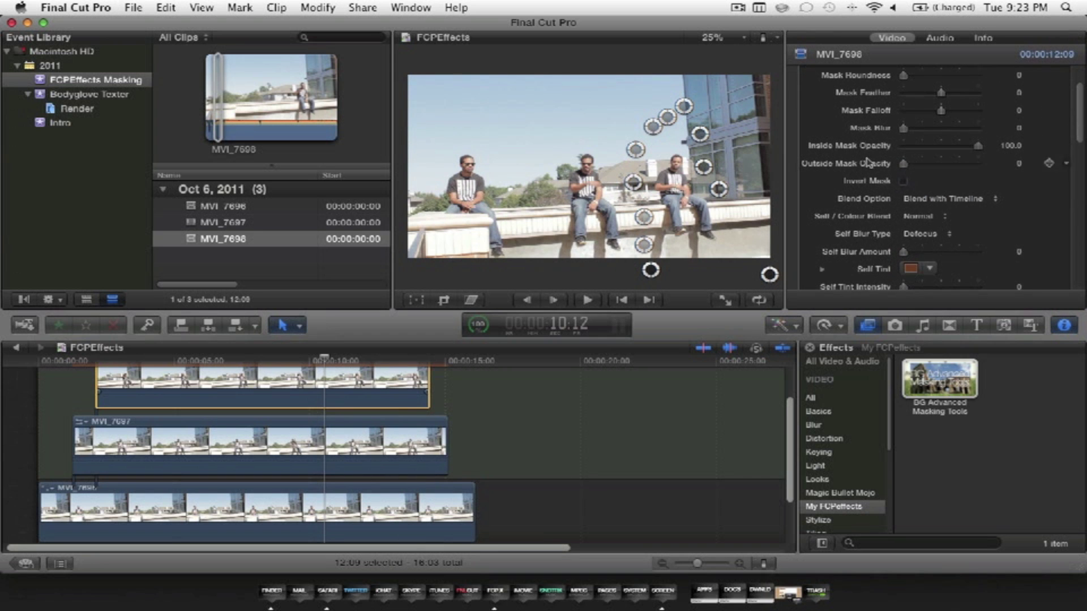
left_click(957, 199)
left_click(957, 207)
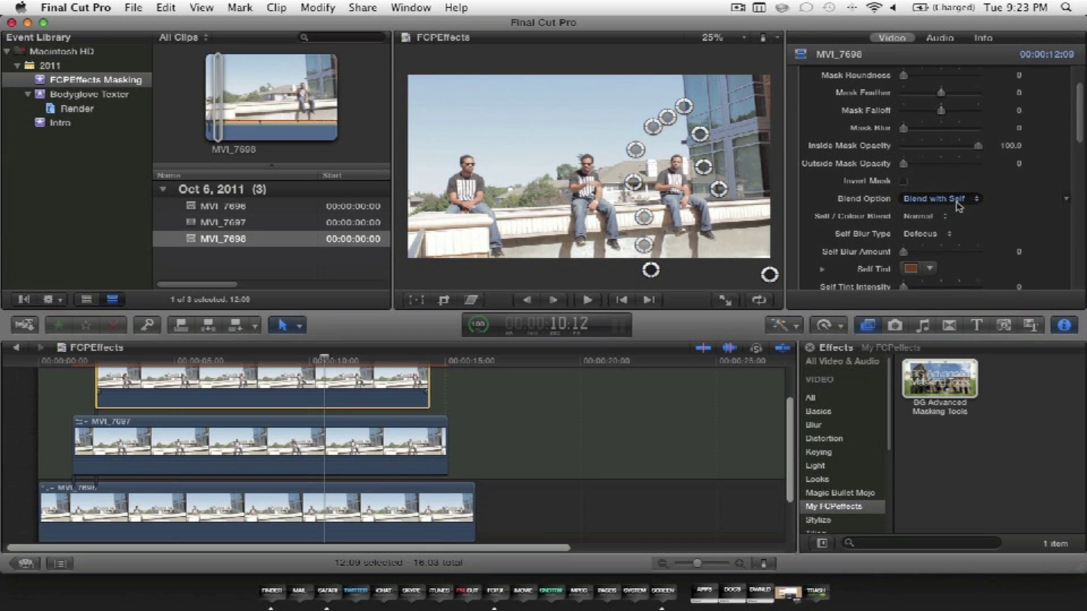
left_click(956, 203)
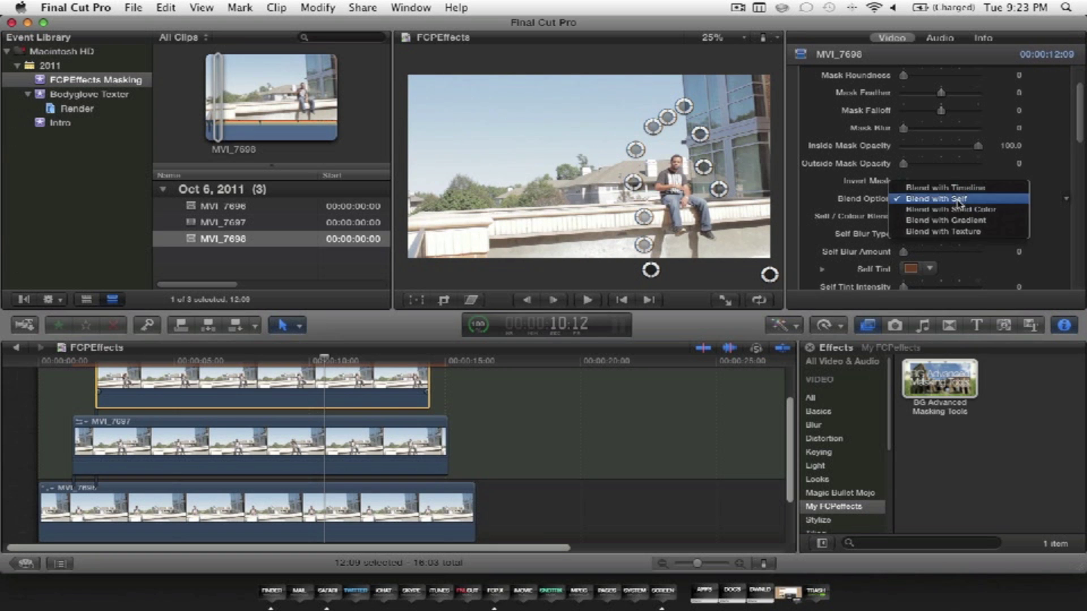
left_click(954, 216)
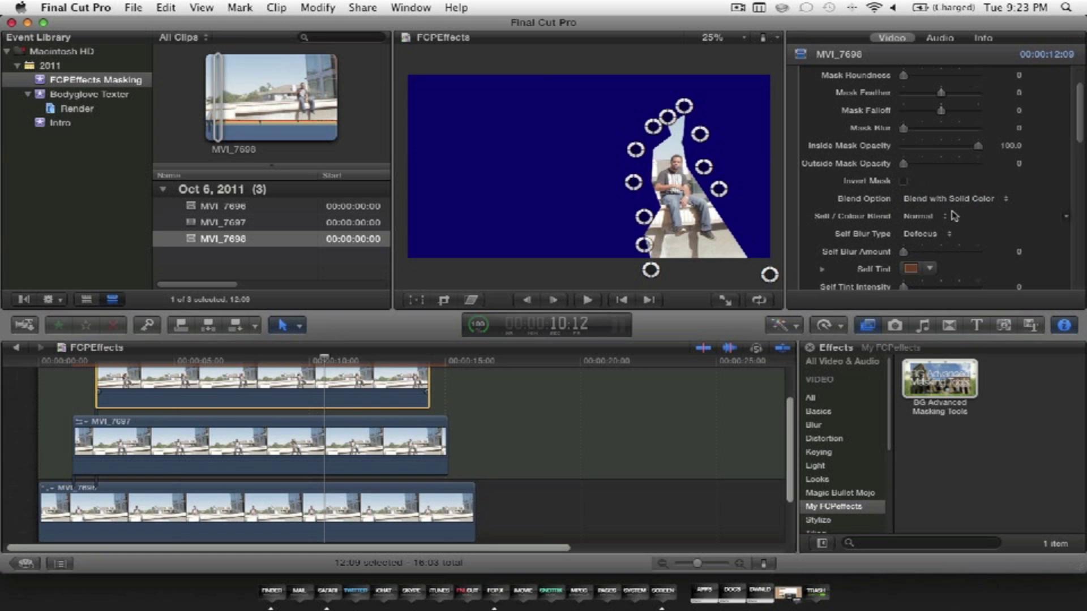
left_click(960, 202)
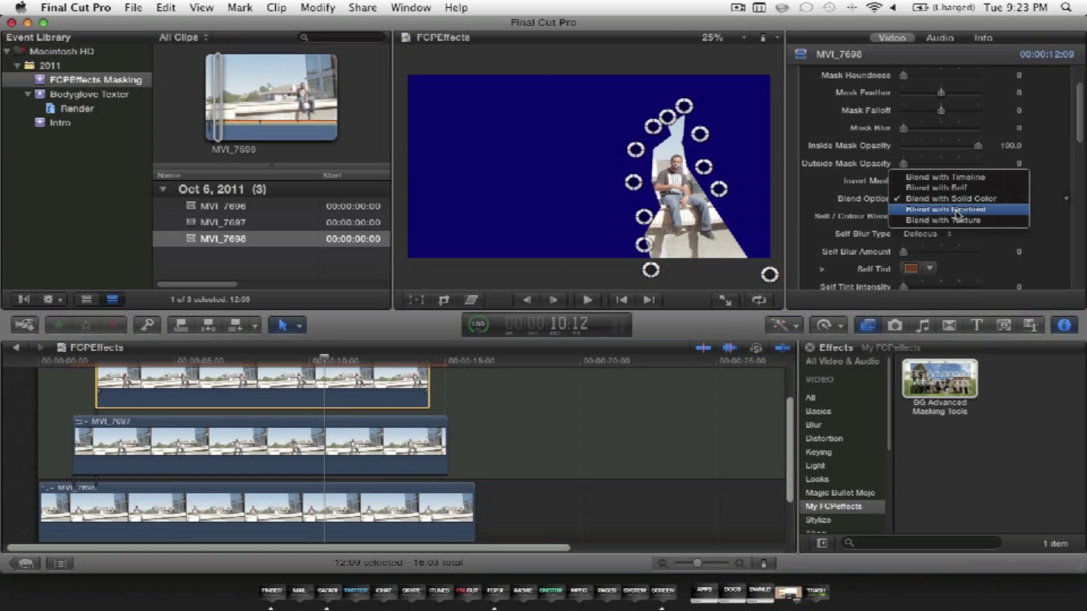
left_click(955, 210)
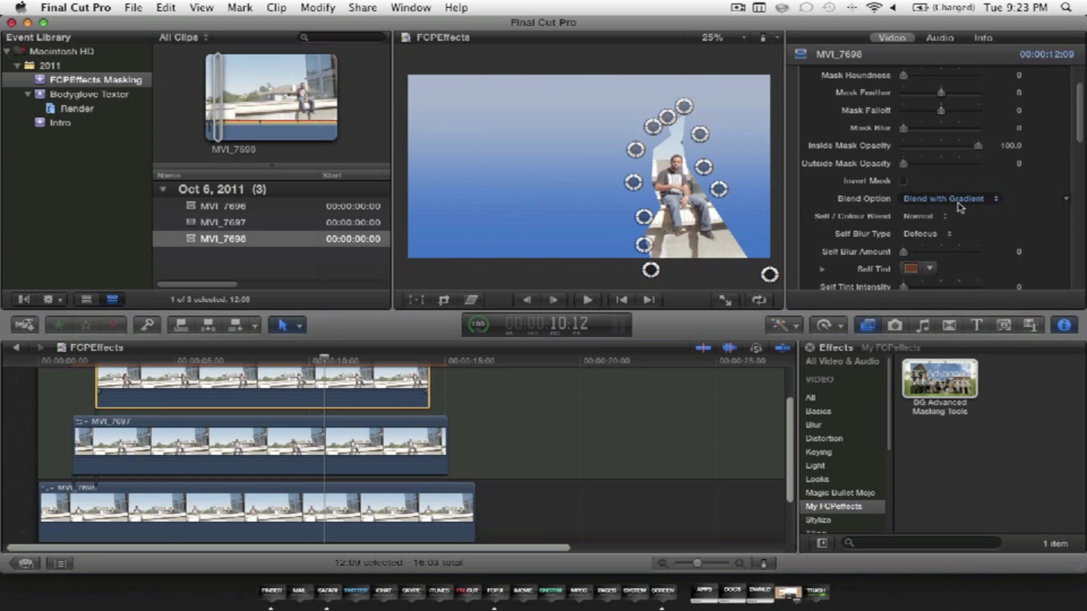
left_click(957, 203)
left_click(958, 212)
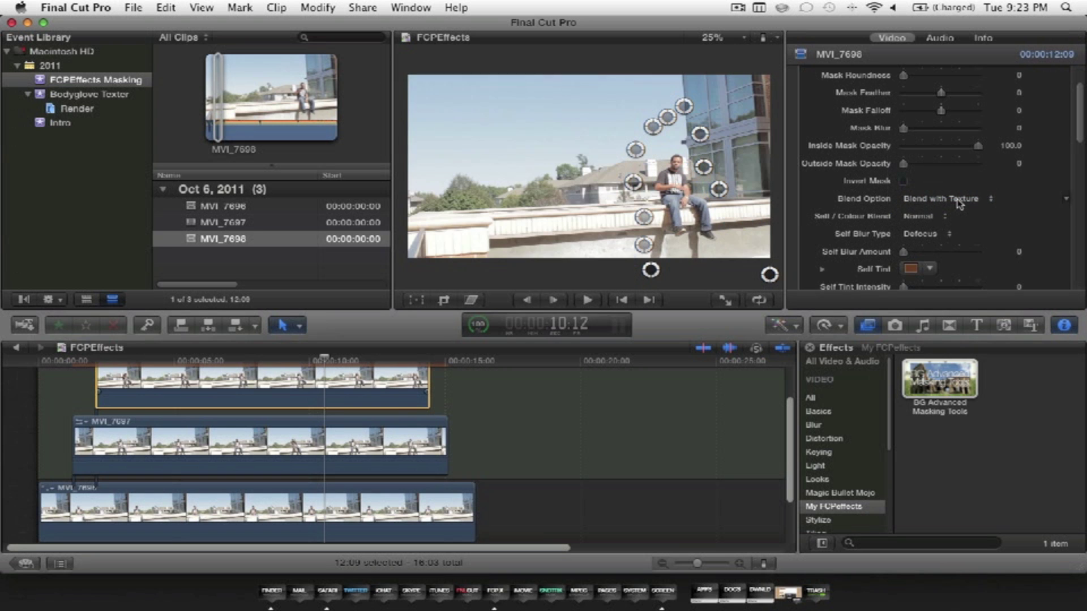
left_click(959, 203)
left_click(964, 156)
Step: Try the Subtract, Darken and Screen colour blend modes, settling on Screen
left_click(931, 218)
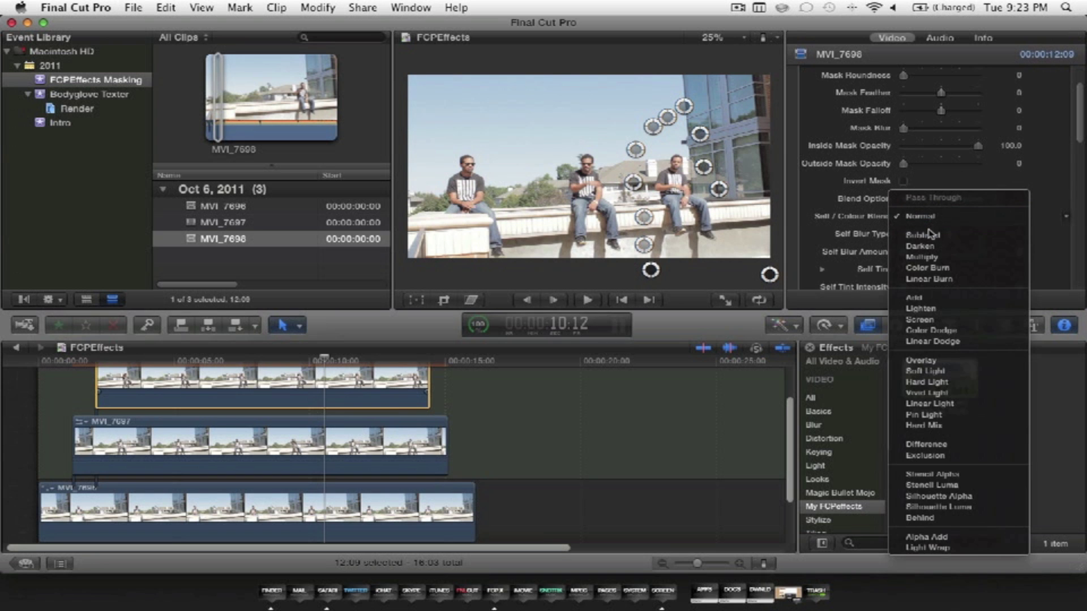
left_click(931, 229)
left_click(931, 216)
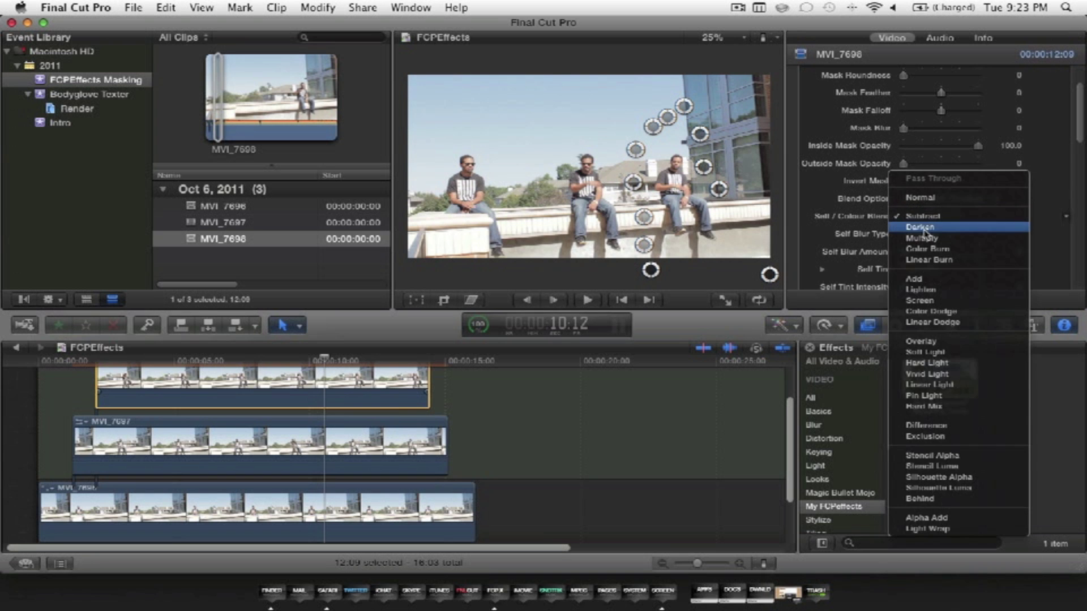
left_click(933, 229)
left_click(931, 218)
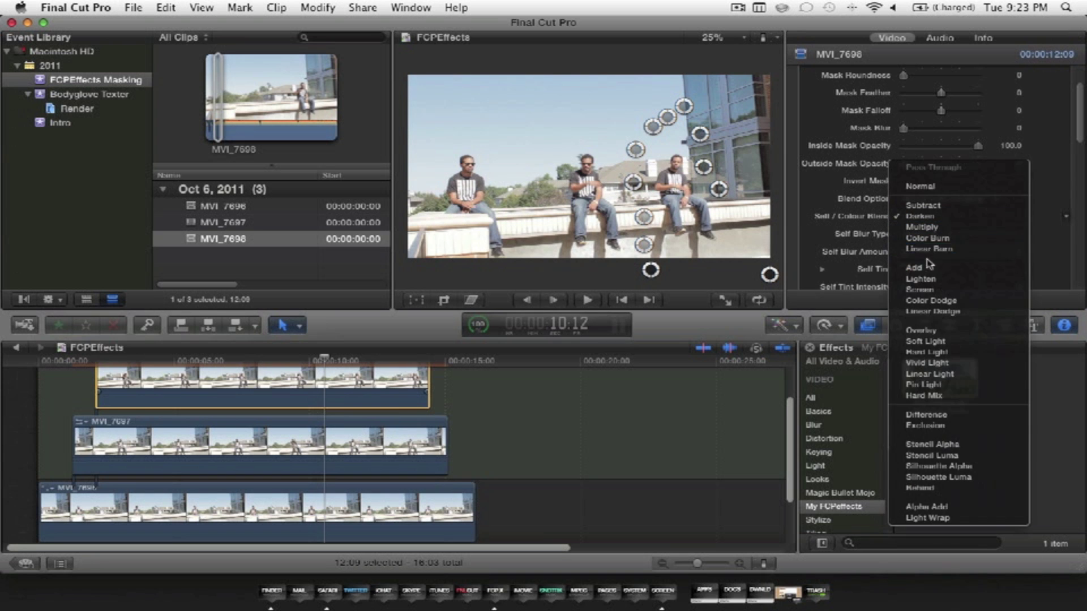
left_click(922, 290)
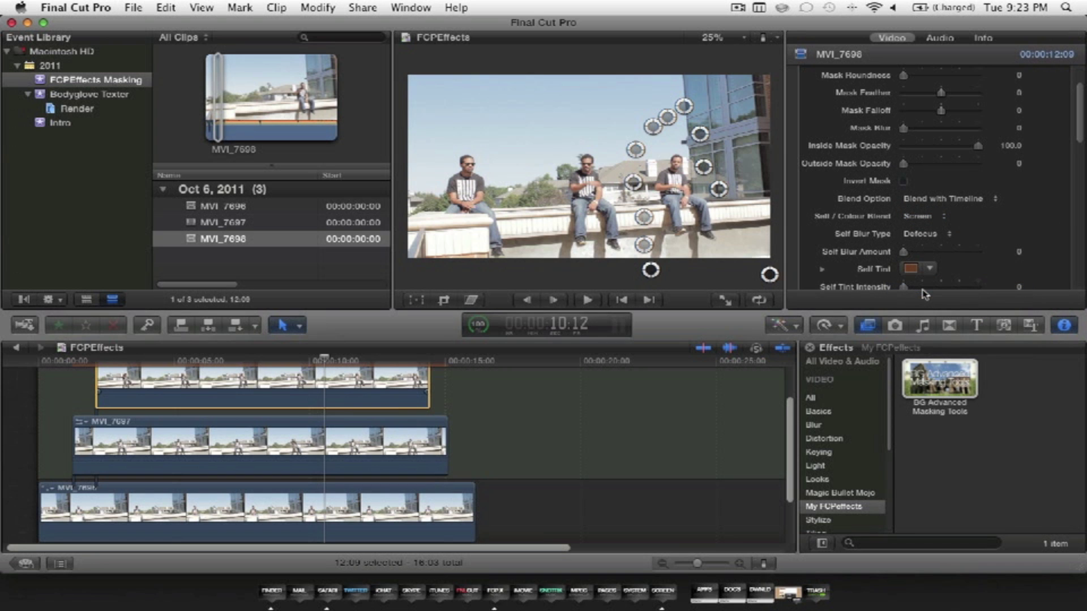
left_click(939, 224)
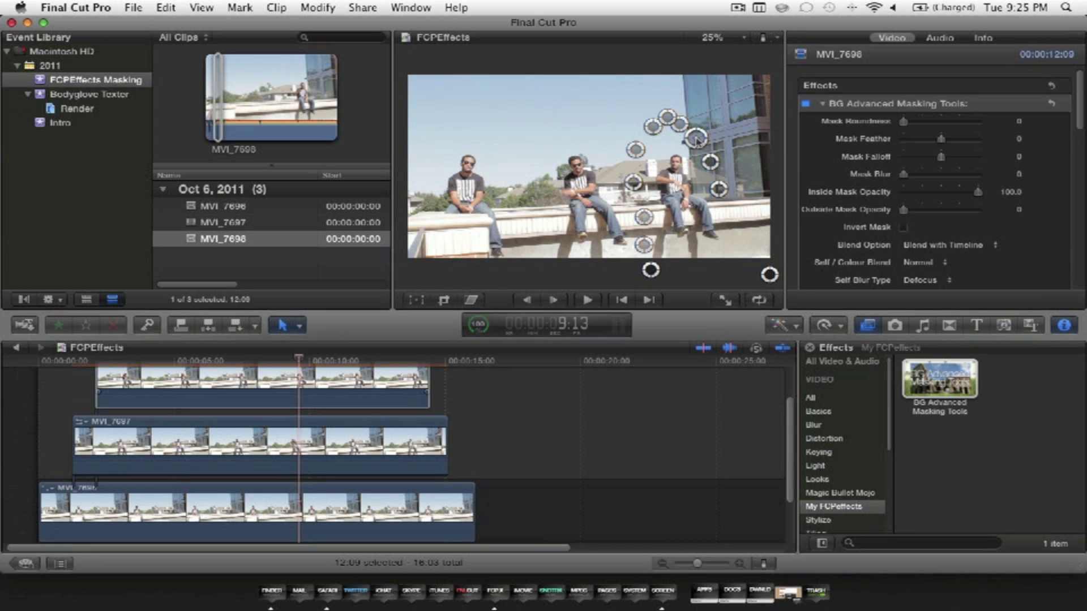
Step: Review the top clip MVI_7696 with its colour blend back at Normal, then clear the selection
left_click(309, 373)
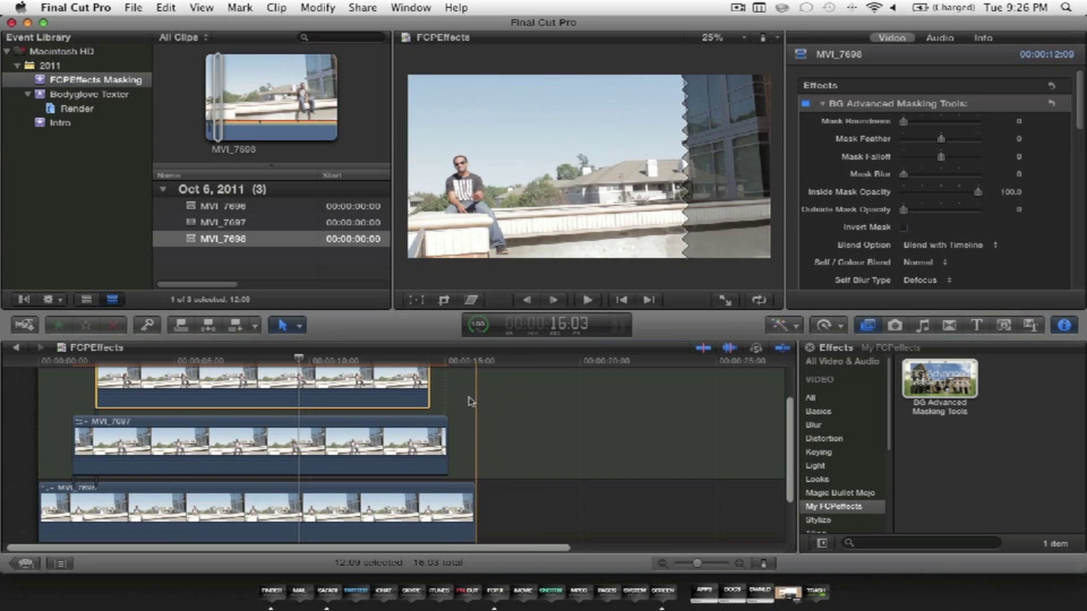
left_click(527, 431)
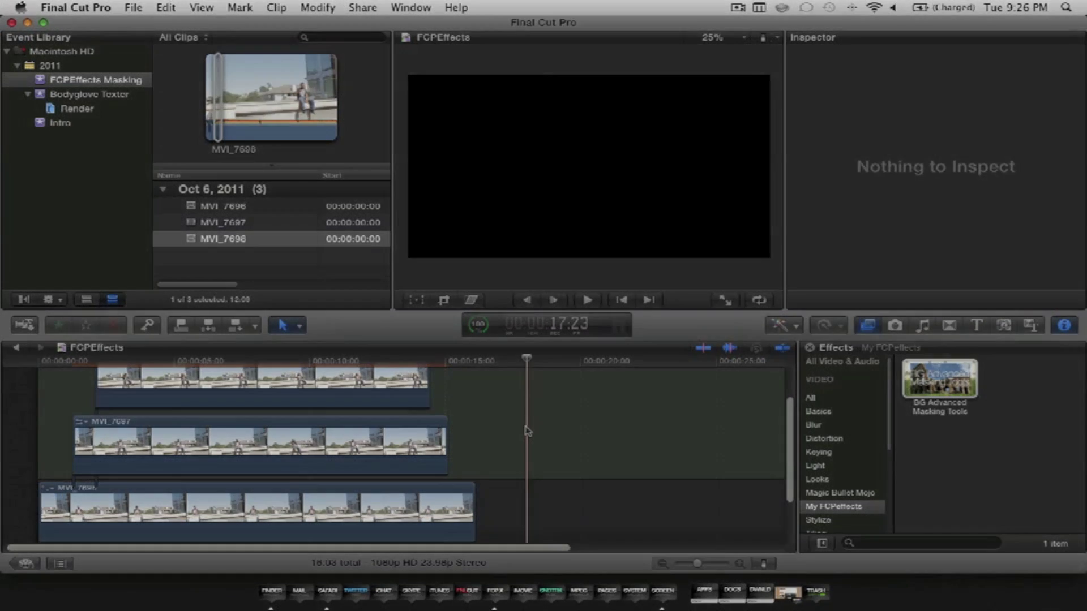